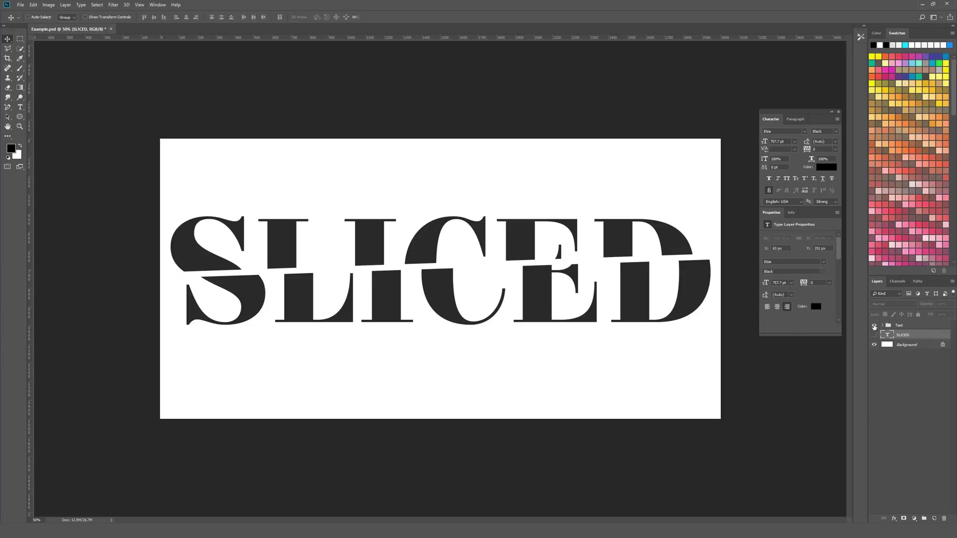
Step: Hide the Text group and the SLICED layer, leaving only the white background
left_click(874, 325)
left_click(873, 335)
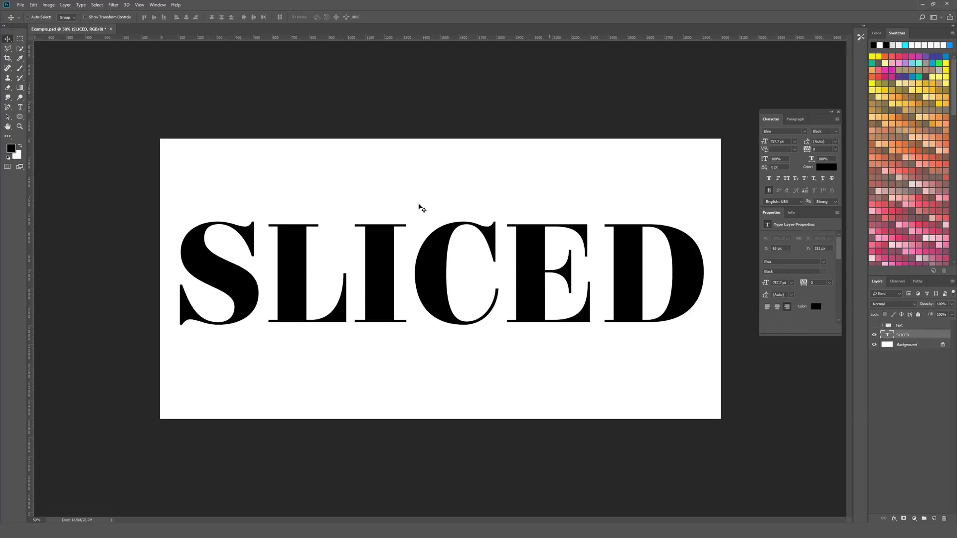
left_click(875, 335)
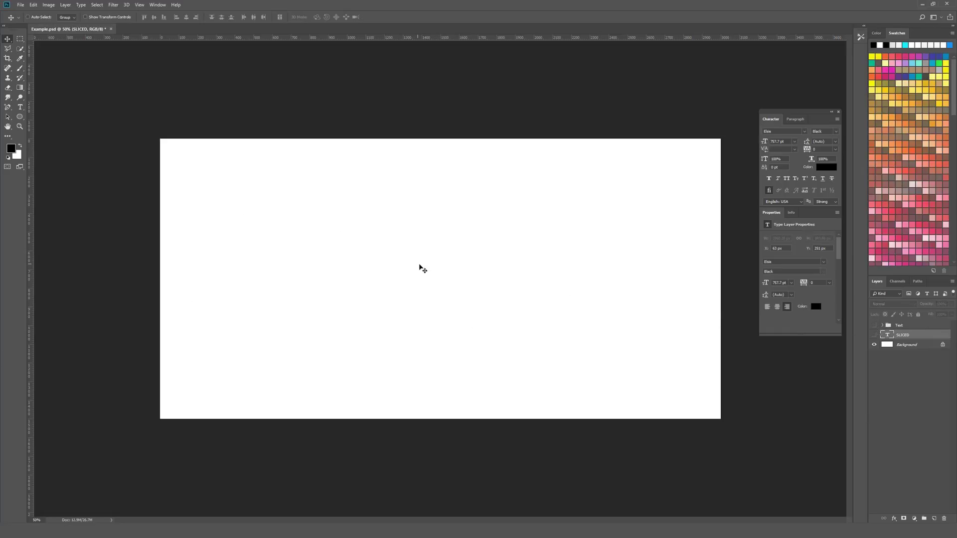
Step: Add a new SLICED type layer near the canvas centre
key("t")
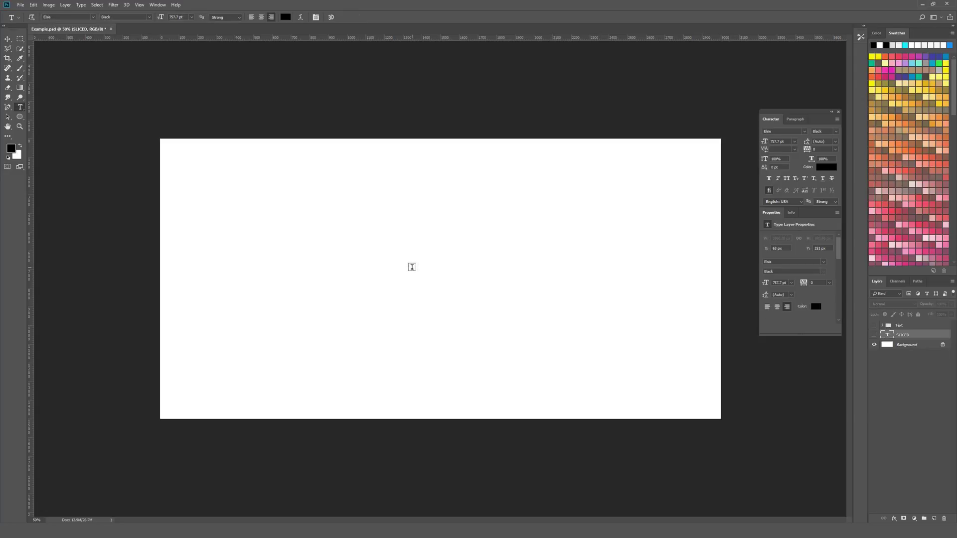
left_click(422, 264)
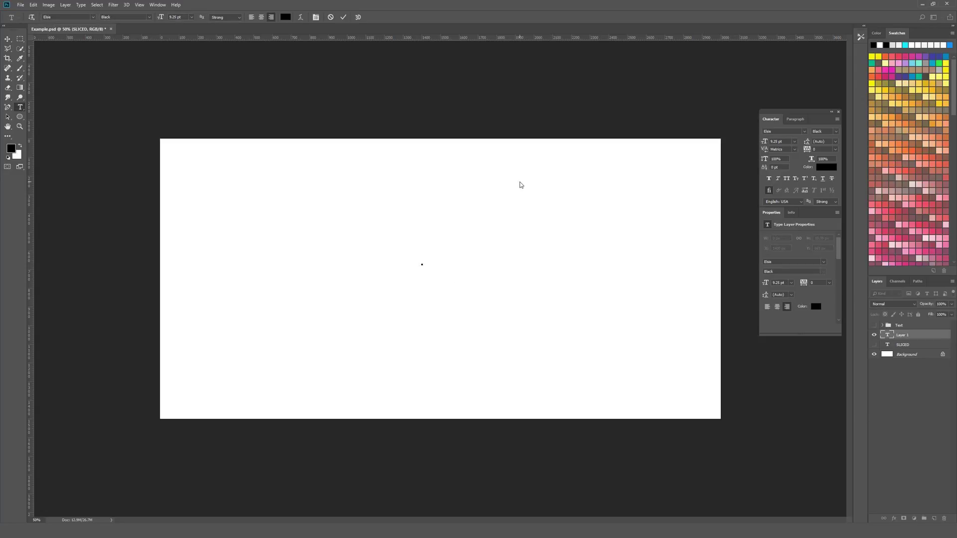
left_click(343, 17)
Step: Scale the SLICED text up to about 747.86 pt and centre it across the canvas
key("ctrl+t")
left_click_drag(420, 264, 675, 179)
left_click_drag(570, 237, 599, 256)
key("Return")
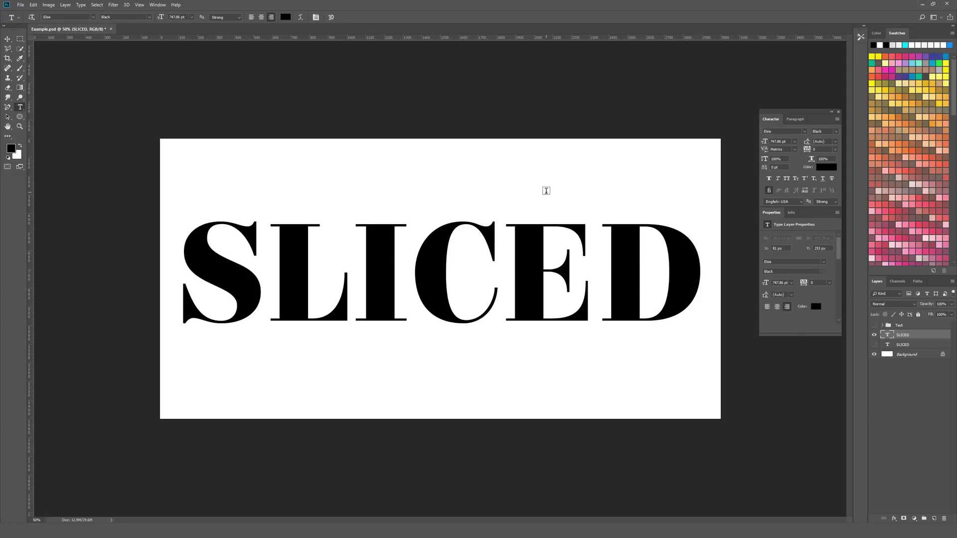
Step: Rasterize the SLICED type layer with Rasterize Type
key("v")
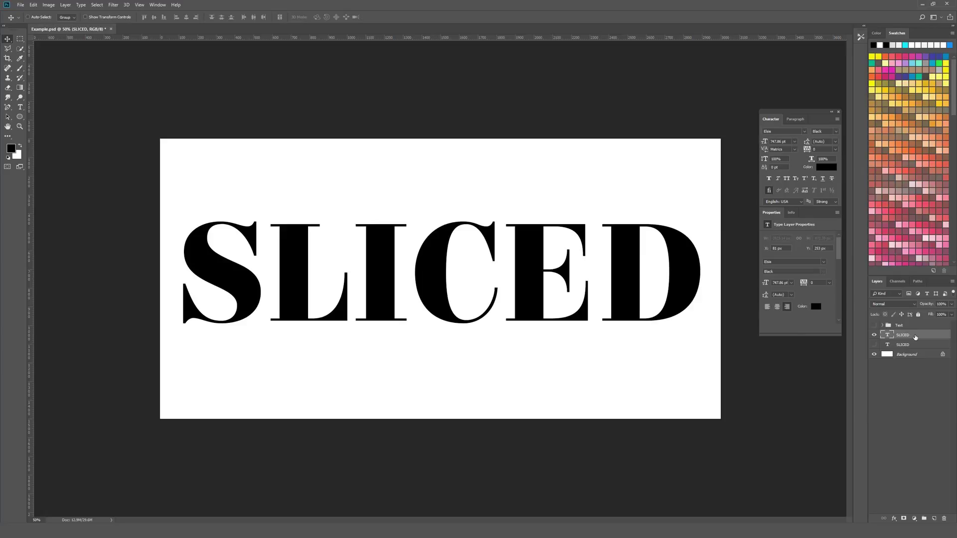
right_click(916, 337)
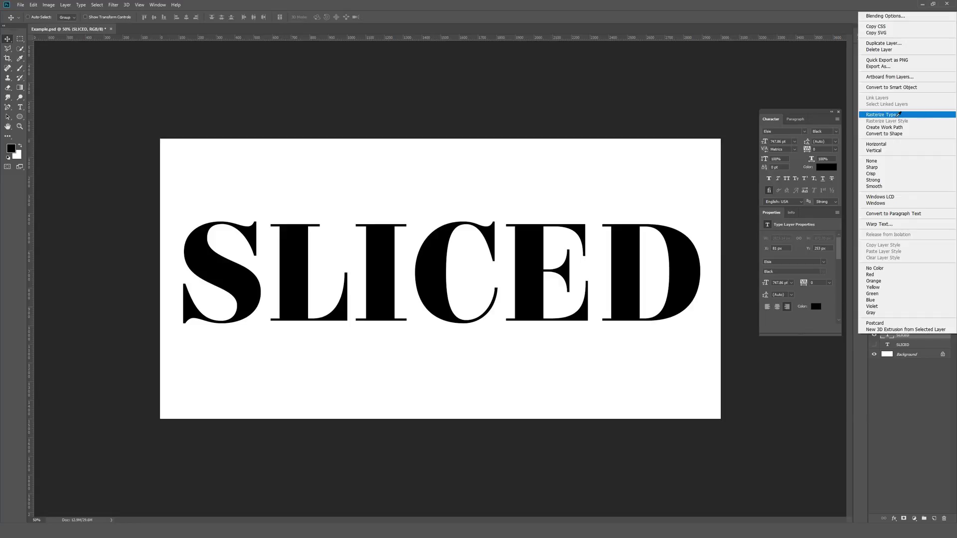
left_click(897, 117)
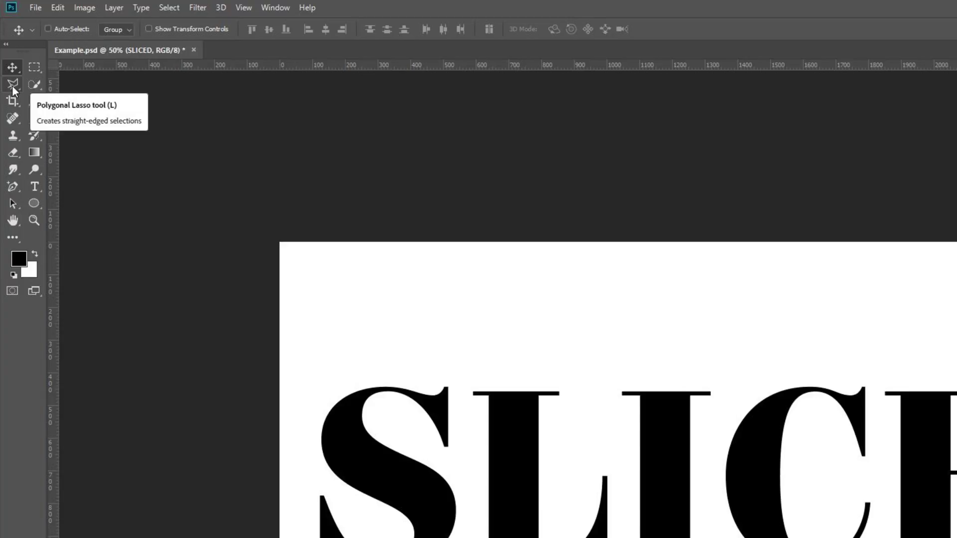
Step: Draw a slanted four-corner Polygonal Lasso selection around the top band of SLICED
left_click_drag(12, 85, 80, 83)
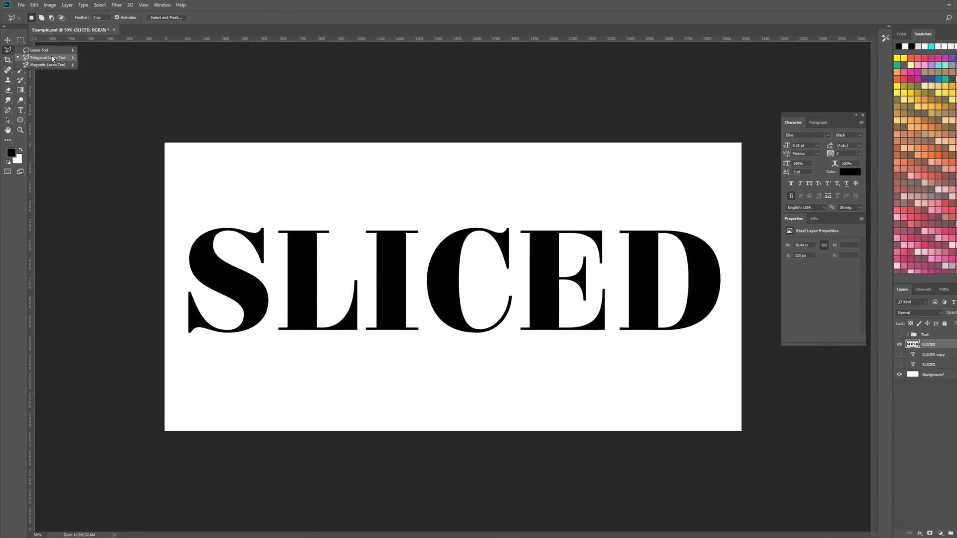
left_click(52, 59)
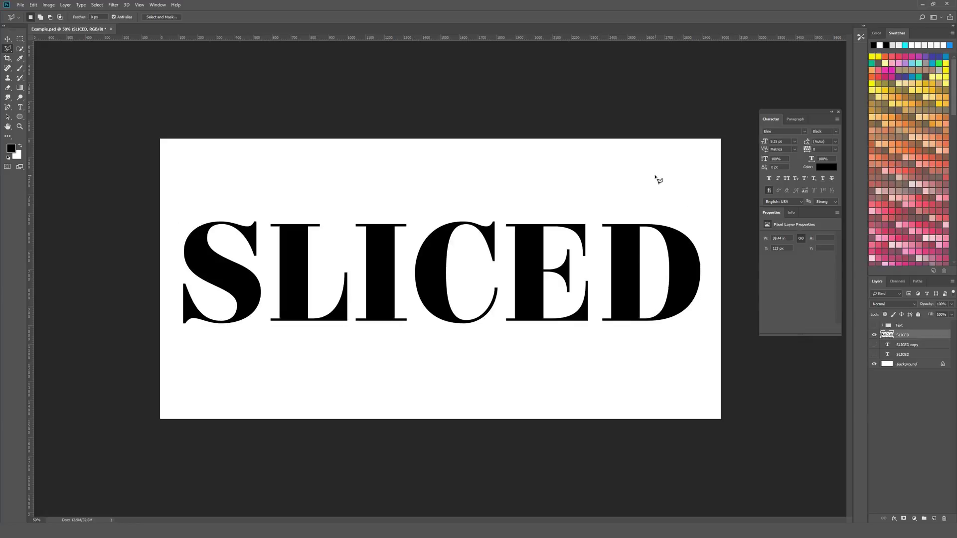
left_click(696, 181)
left_click(175, 200)
left_click(176, 277)
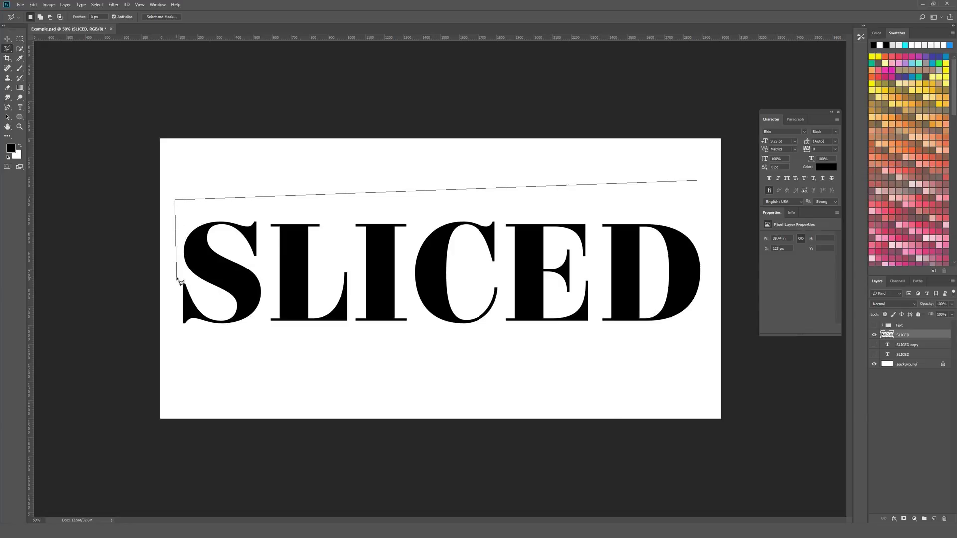
left_click(709, 255)
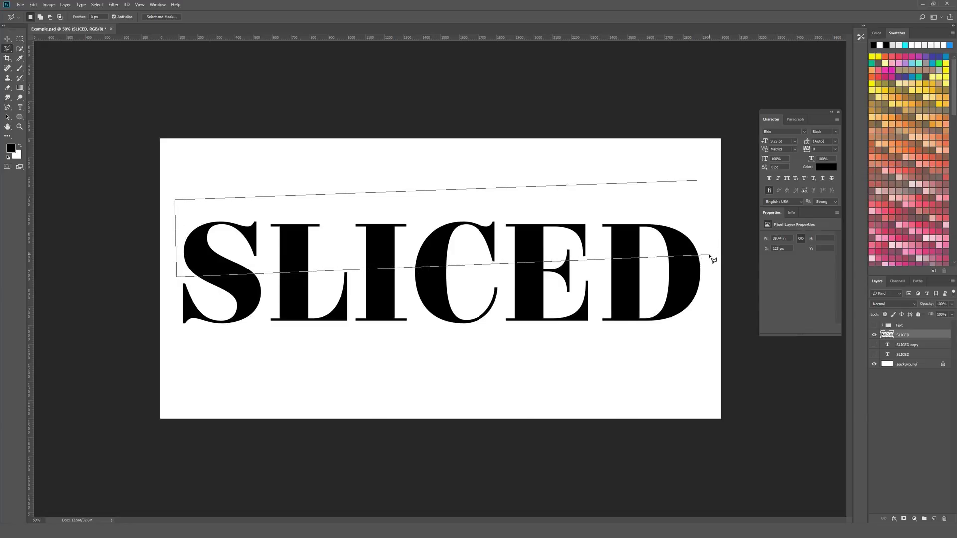
left_click(699, 183)
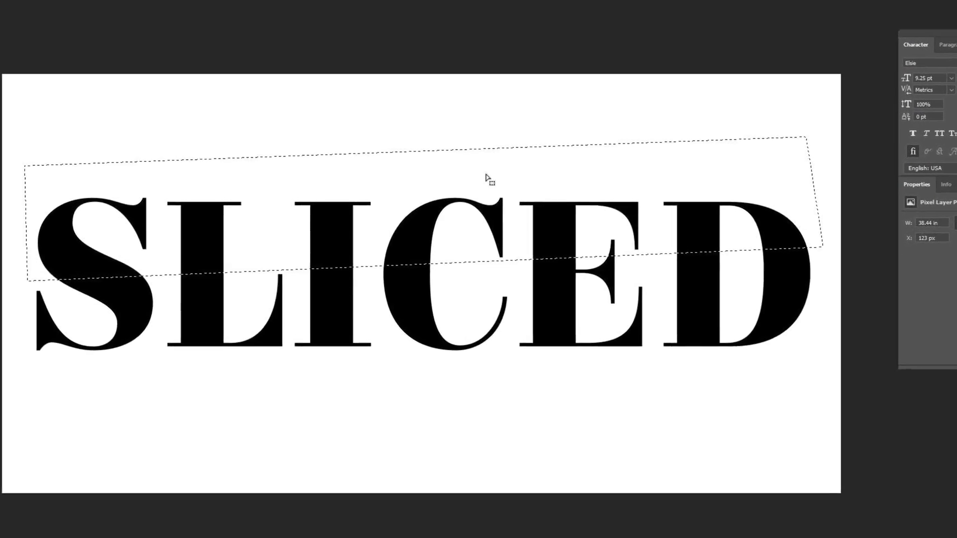
Step: Cut the selected top band onto its own Layer 1 using Layer Via Cut
right_click(487, 175)
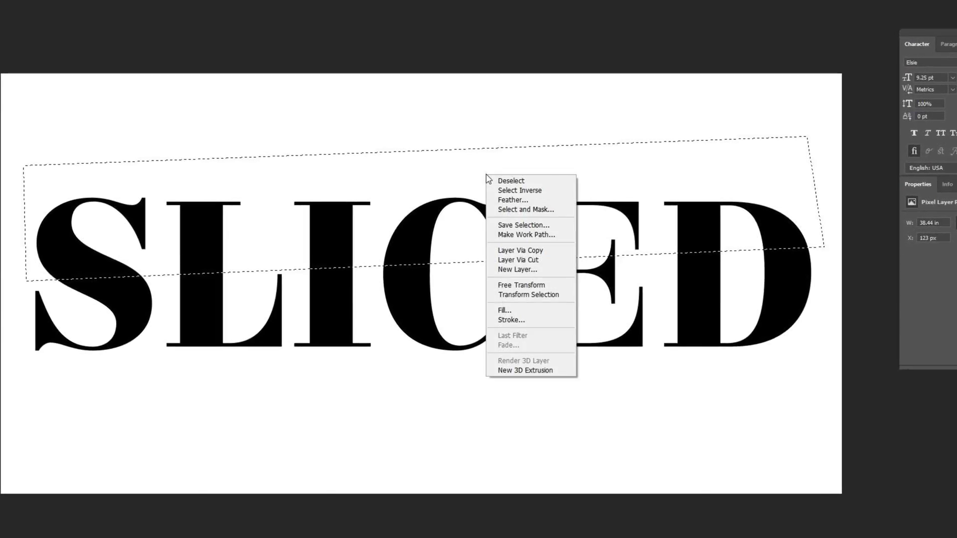
left_click(544, 265)
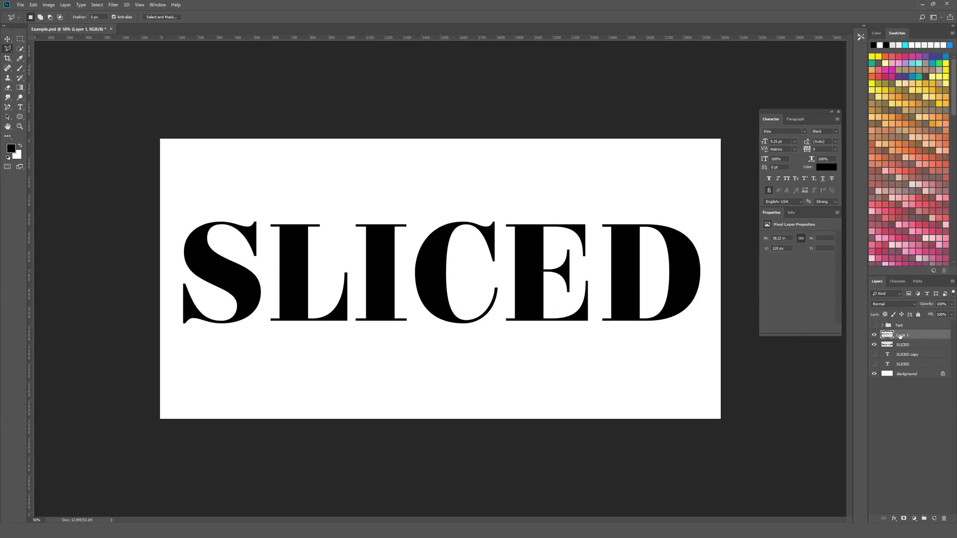
Step: Toggle Layer 1's visibility to compare the word with and without the top slice
left_click(875, 336)
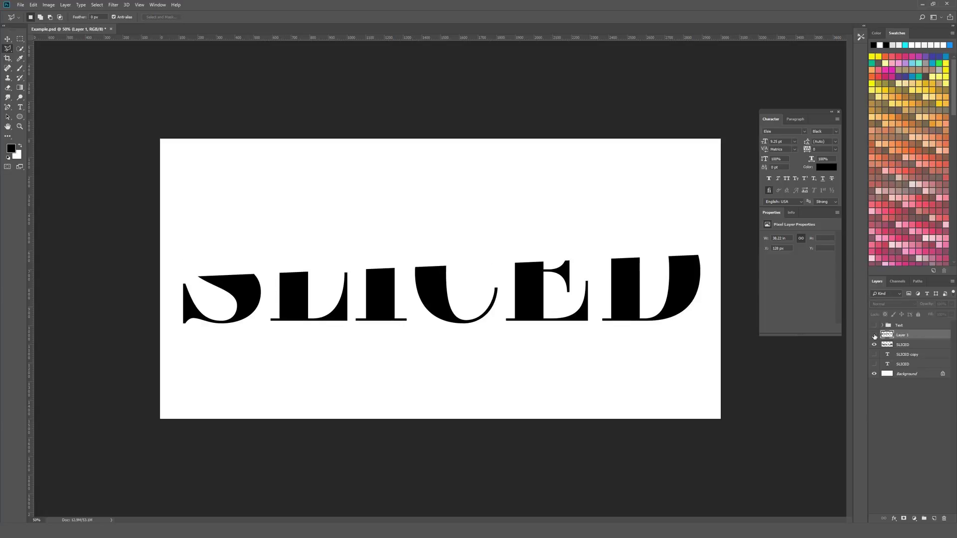
left_click(874, 336)
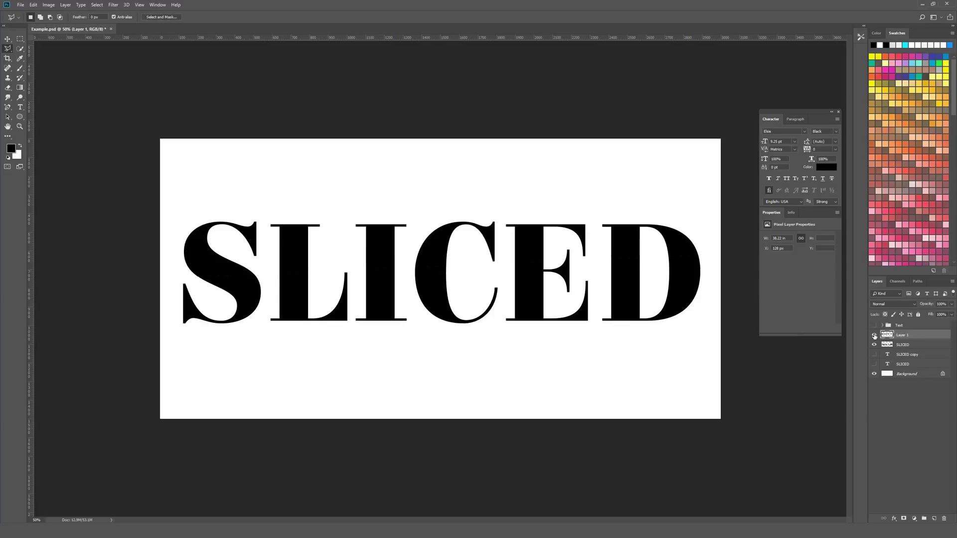
left_click(875, 336)
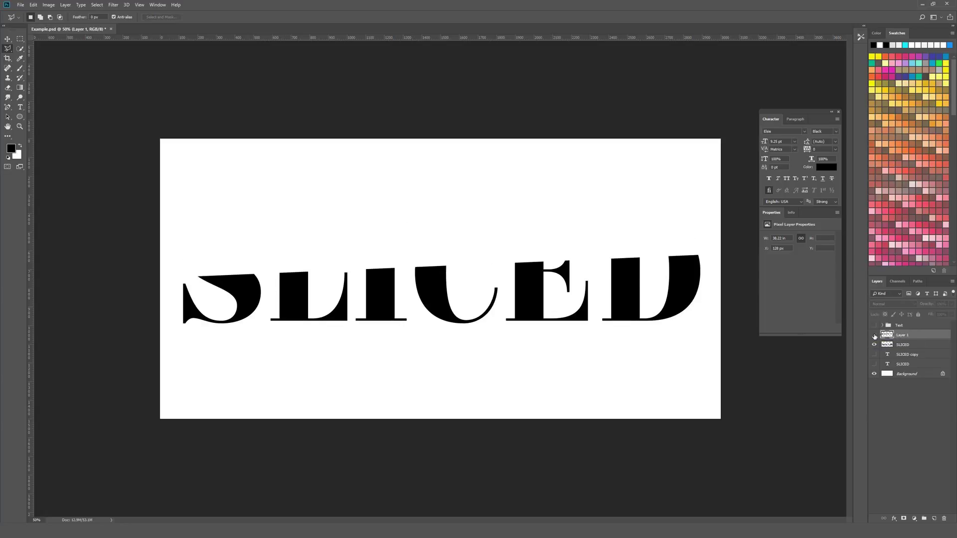
left_click(874, 336)
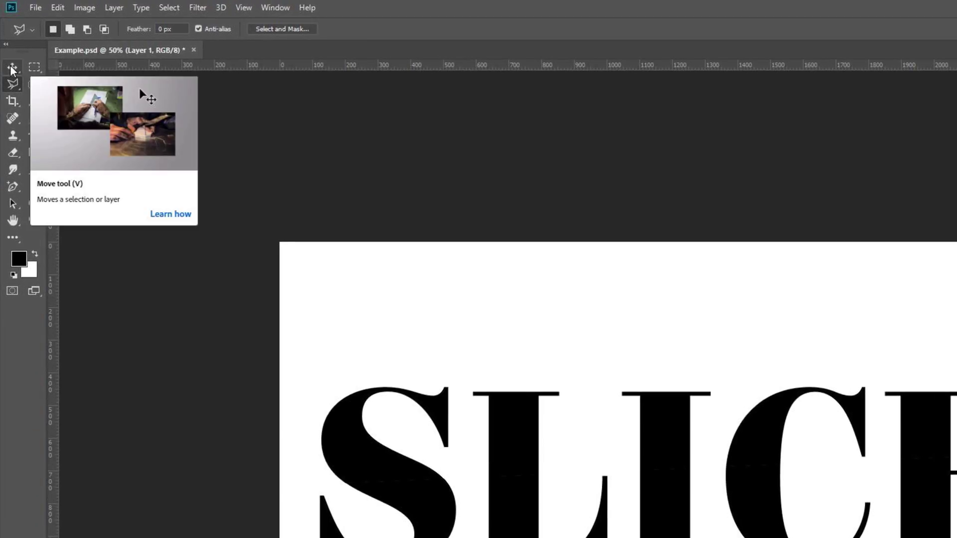
Step: Shift the top slice right to offset the diagonal cut, then select the SLICED layer
left_click(12, 67)
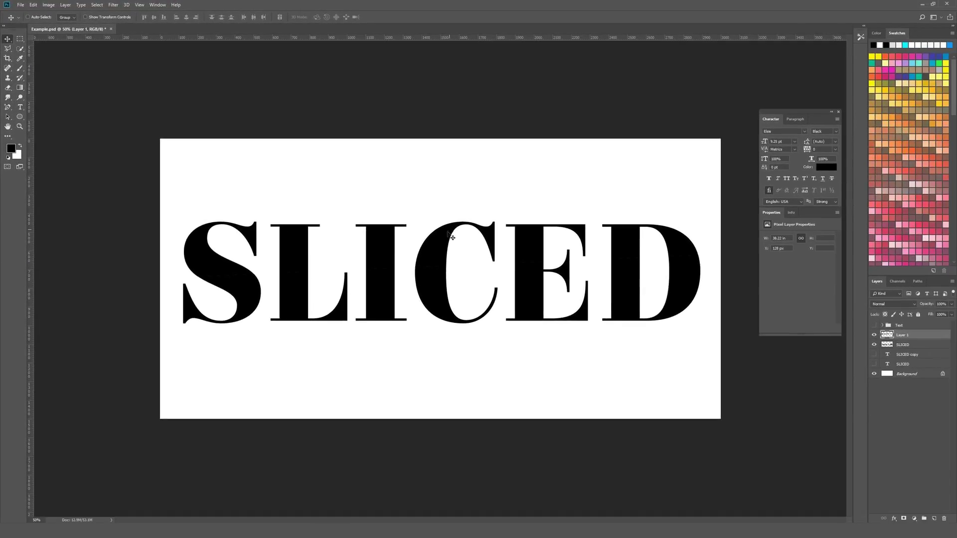
left_click_drag(448, 235, 469, 235)
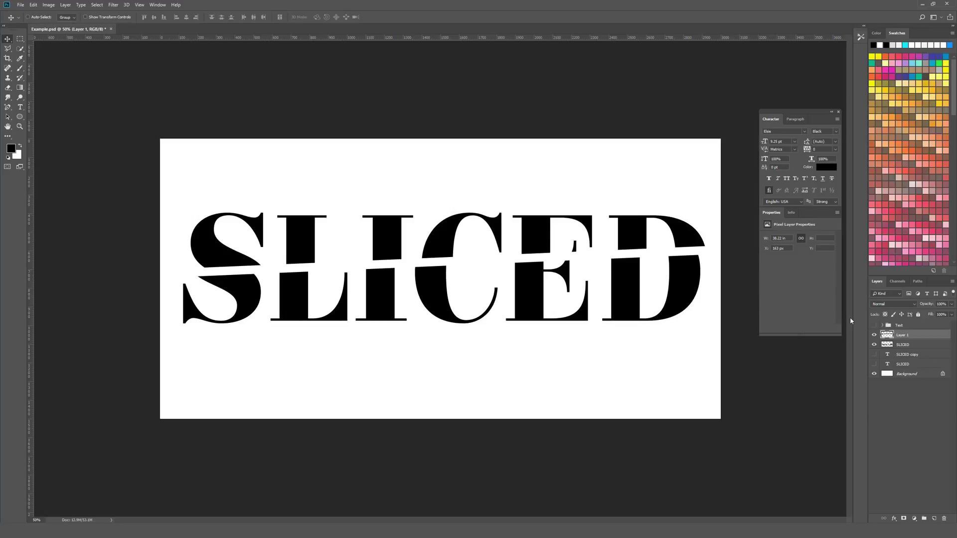
left_click(911, 344)
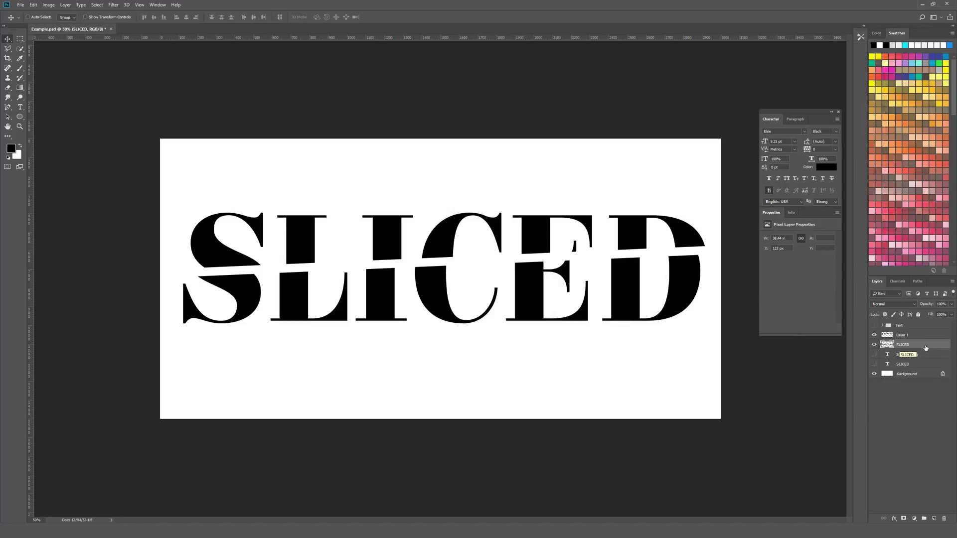
Step: Outline the lower band of the SLICED letters with the Polygonal Lasso
left_click(874, 344)
left_click(874, 345)
key("l")
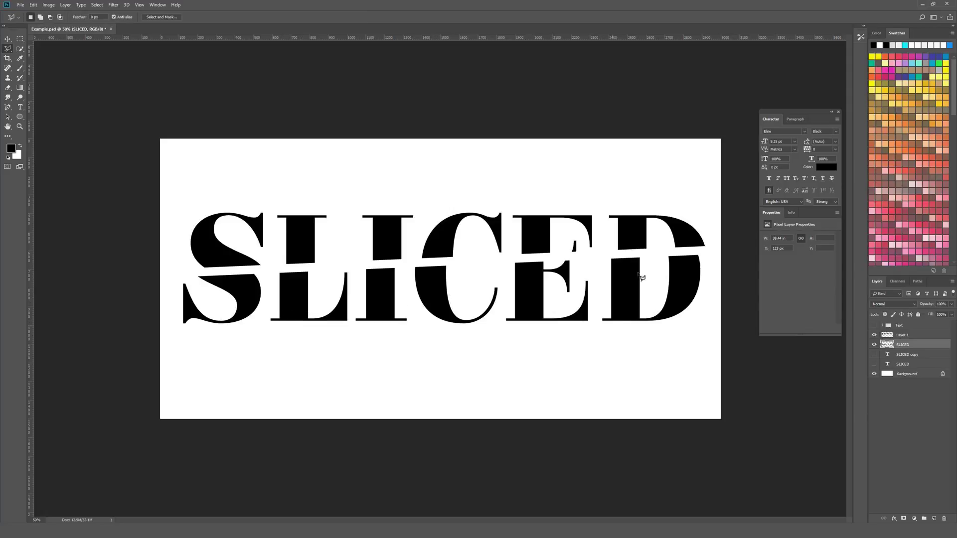
left_click(173, 343)
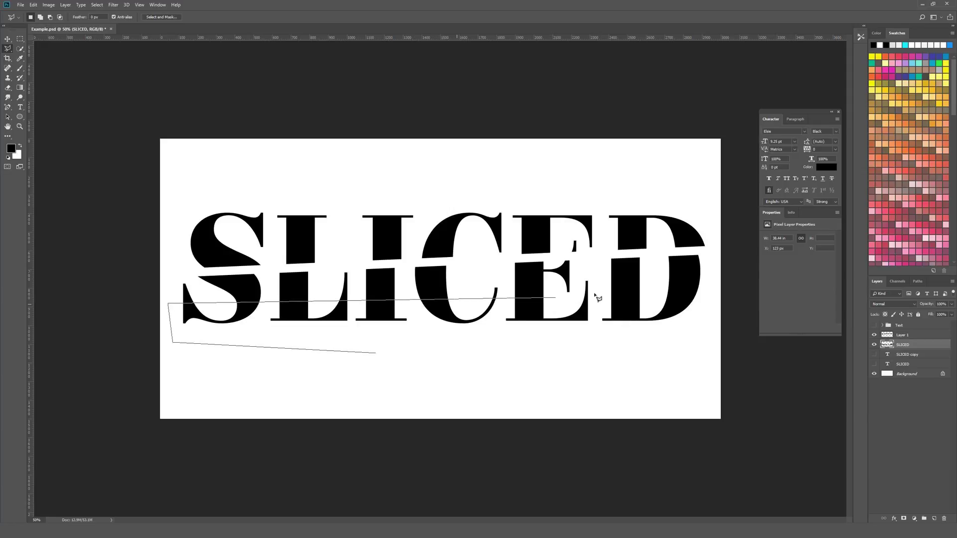
left_click(707, 282)
double_click(692, 340)
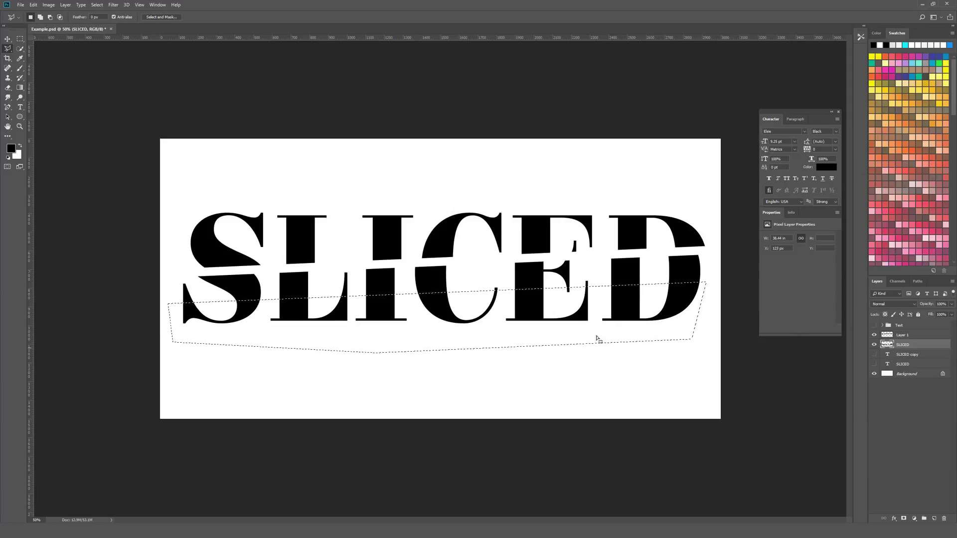
right_click(492, 307)
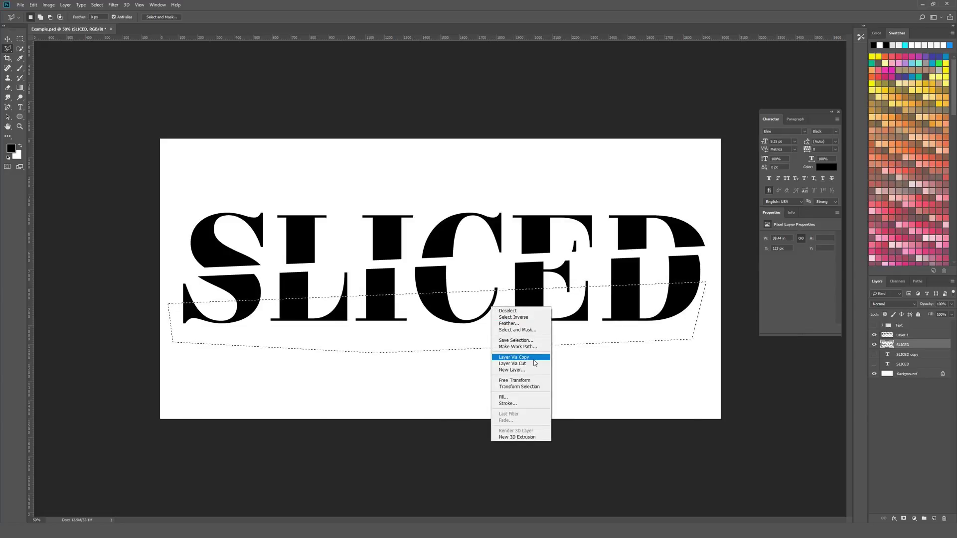
Step: Copy the lower band onto Layer 2 via Layer Via Copy, checking it against the original
left_click(518, 358)
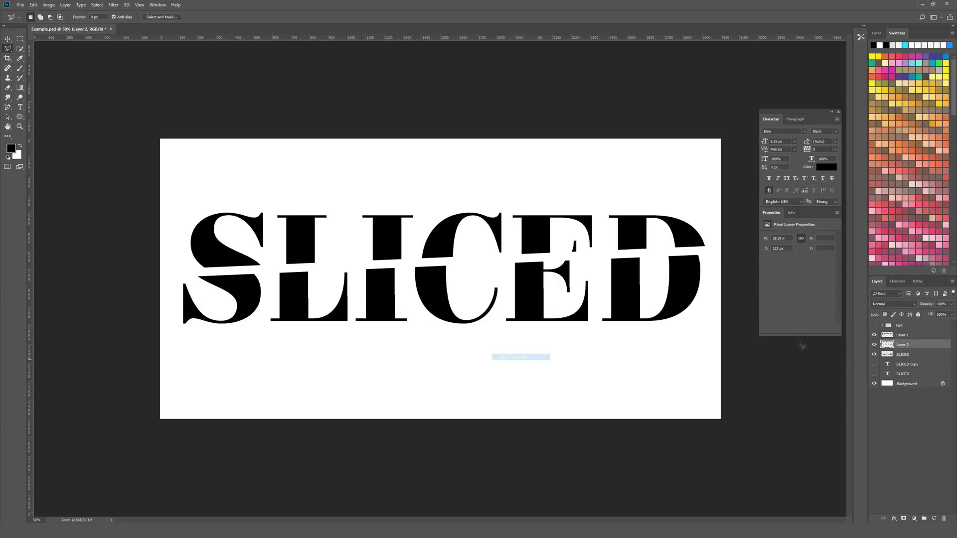
left_click(874, 355)
left_click(875, 354)
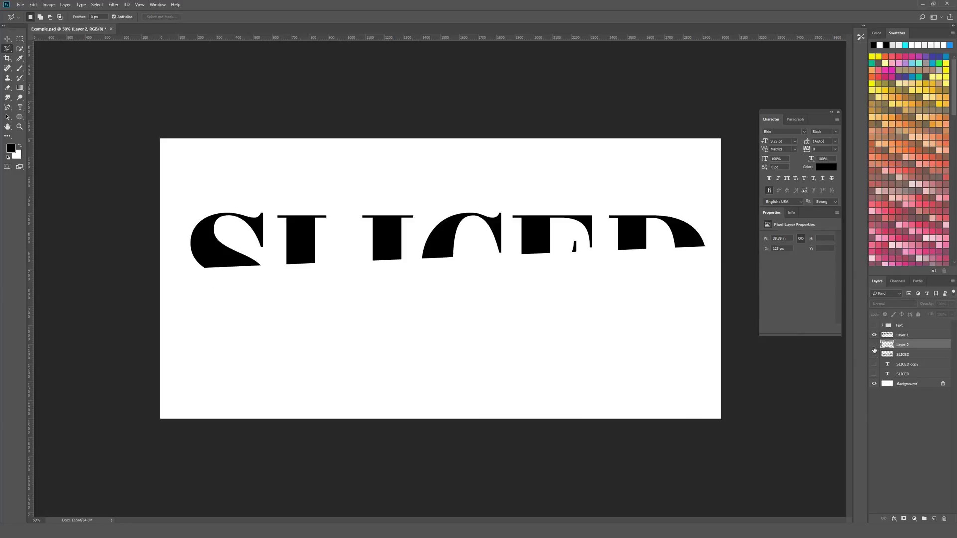
left_click(875, 344)
left_click(875, 345)
left_click(875, 345)
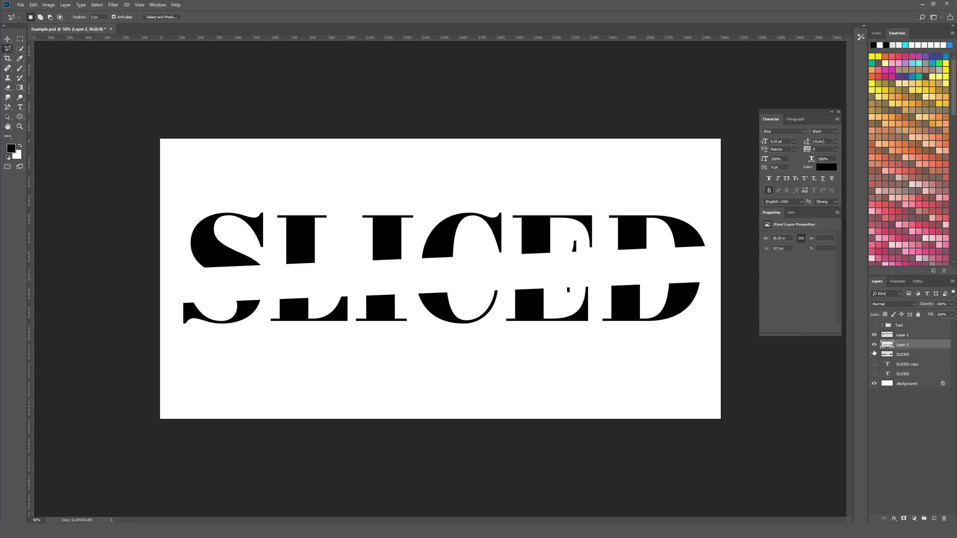
left_click(874, 354)
left_click(891, 351)
left_click(891, 347)
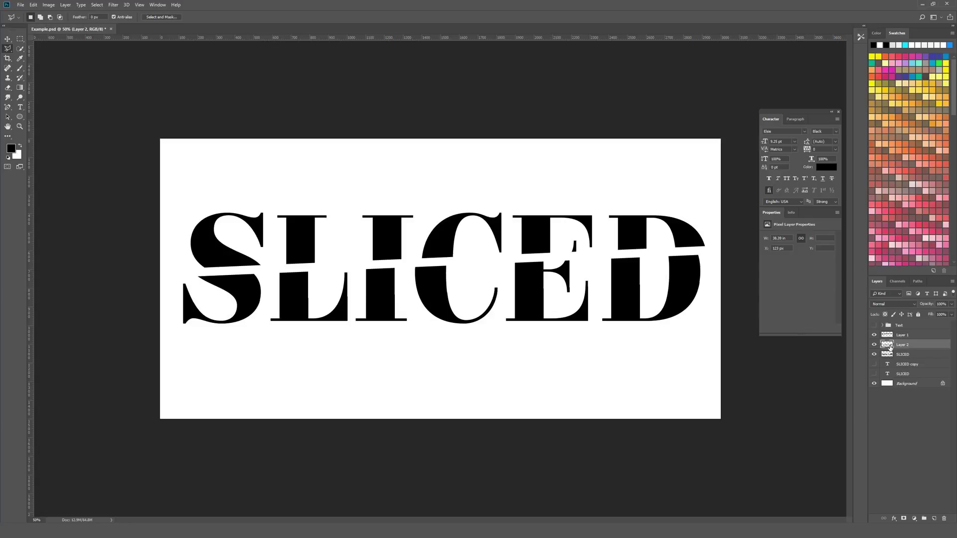
Step: Shift Layer 2 right and colorize it teal with Hue/Saturation, Hue 191
key("v")
left_click_drag(578, 308, 592, 290)
key("ctrl+u")
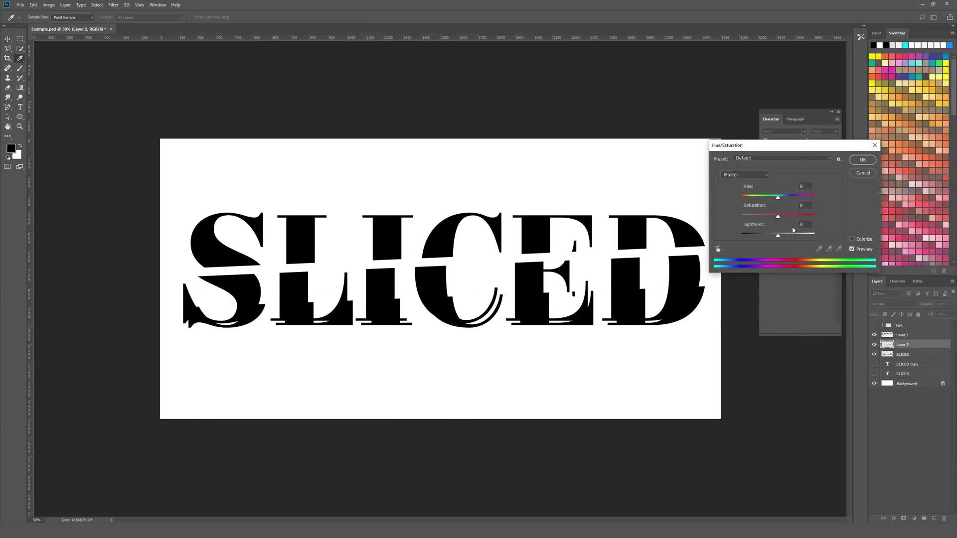
left_click(852, 239)
left_click_drag(782, 234, 787, 234)
left_click(784, 217)
left_click_drag(770, 197, 781, 197)
left_click(862, 160)
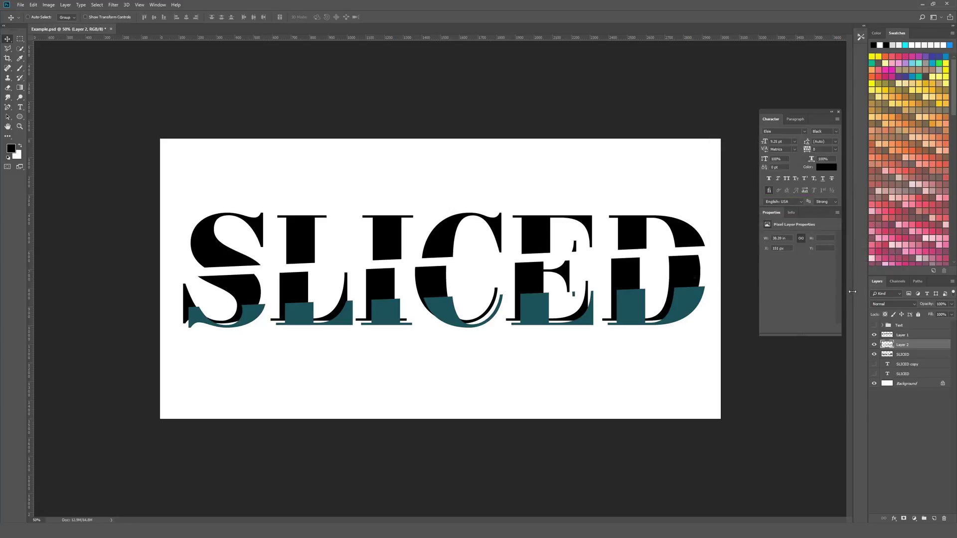
Step: Place the teal slice behind SLICED, nudged up and left, then delete it
left_click_drag(442, 299, 432, 296)
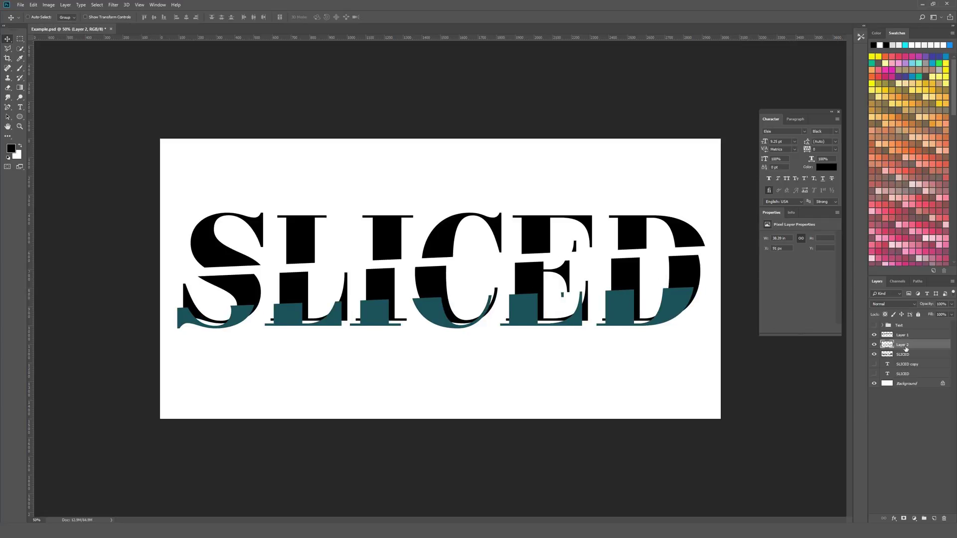
left_click_drag(906, 349, 906, 359)
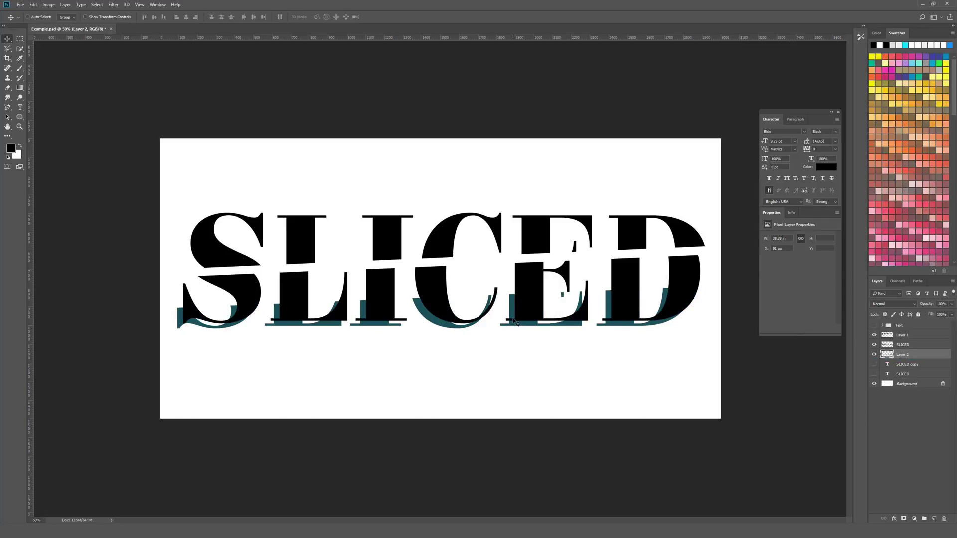
left_click_drag(513, 320, 515, 317)
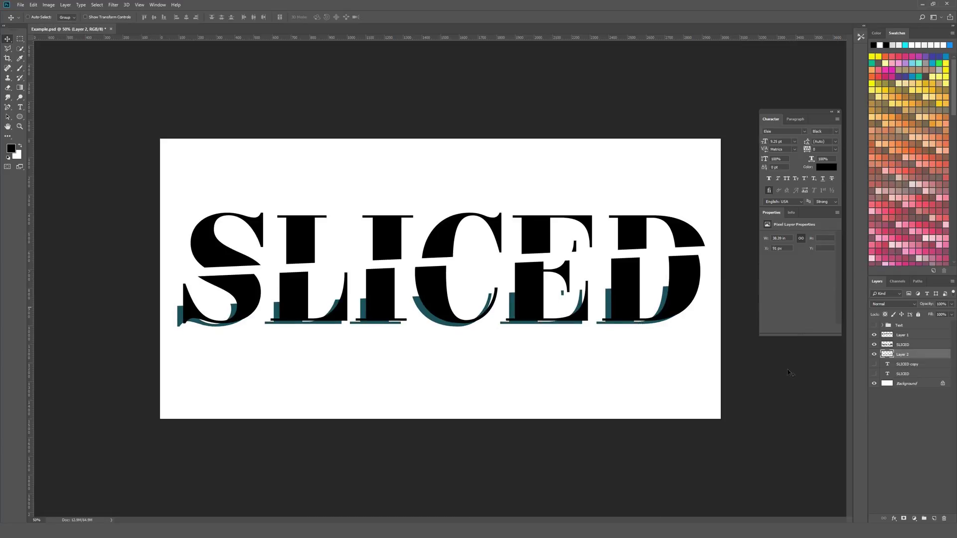
key("Delete")
Step: Hide Layer 1 and SLICED, and show the editable SLICED copy type layer
left_click(873, 335)
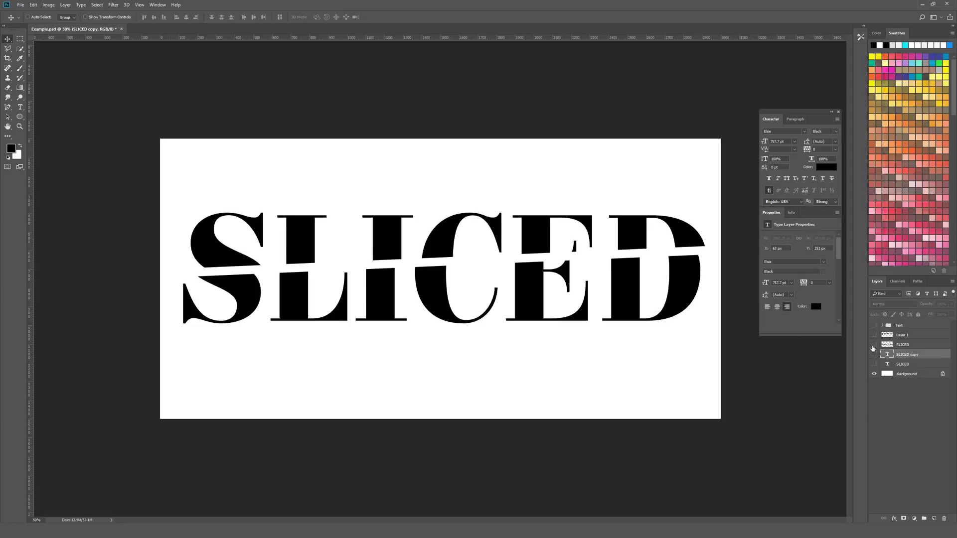
left_click(874, 345)
left_click(874, 354)
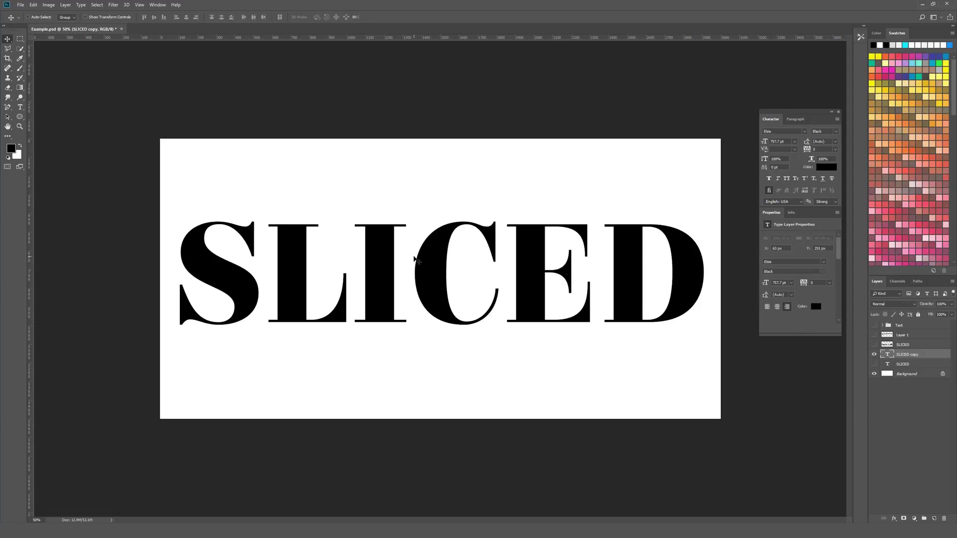
Step: Highlight the letters IC with the Type tool, then exit editing without changes
key("t")
left_click_drag(350, 264, 523, 265)
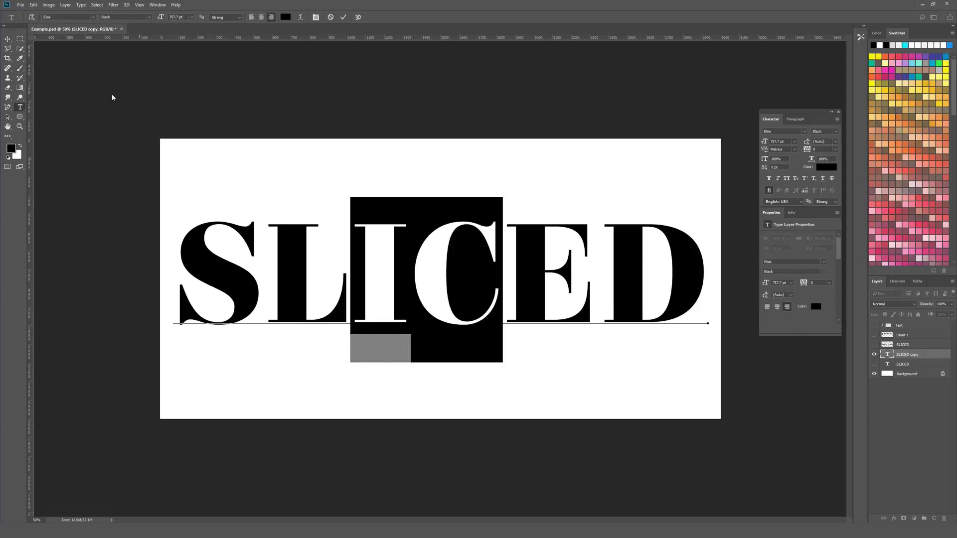
left_click(330, 17)
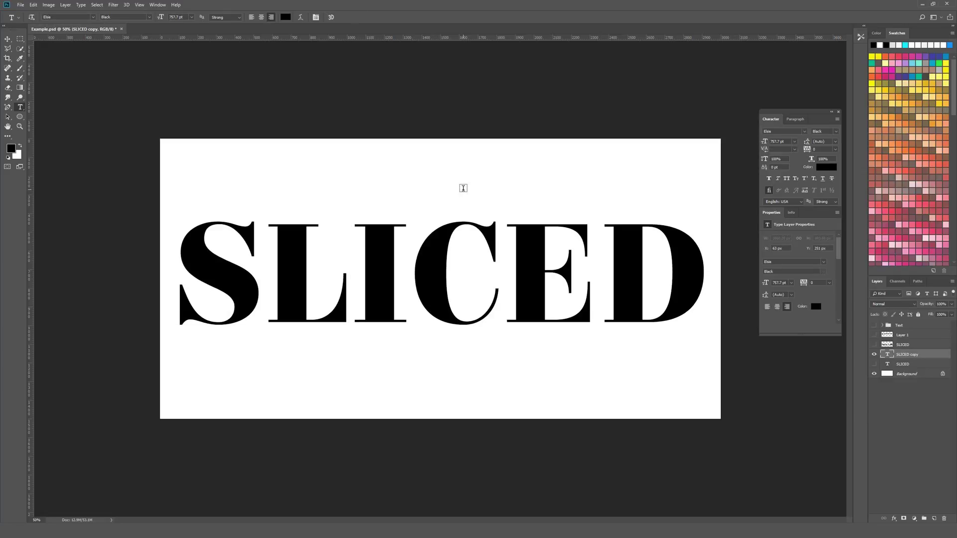